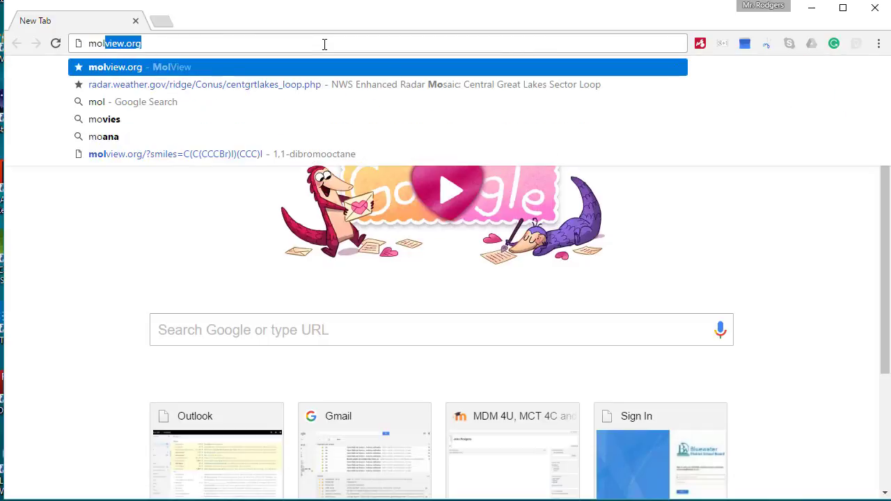
- Correct the typed address to molview.org and load the site
key("BackSpace")
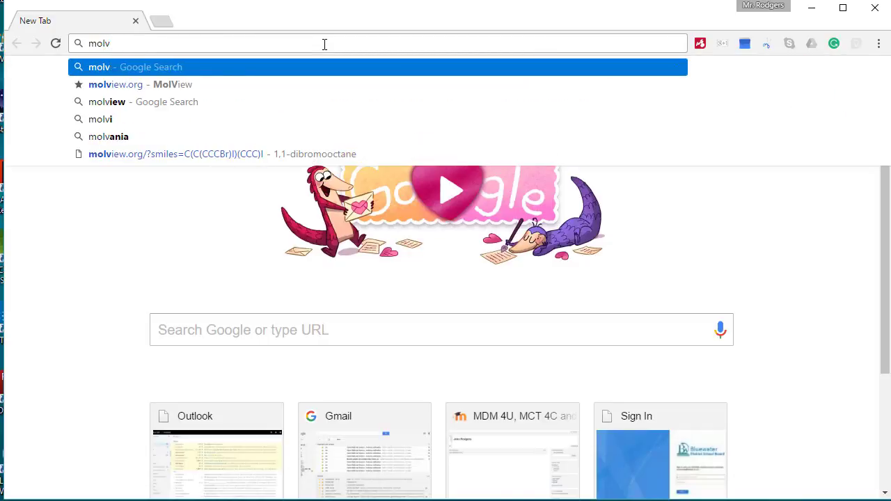
key("BackSpace")
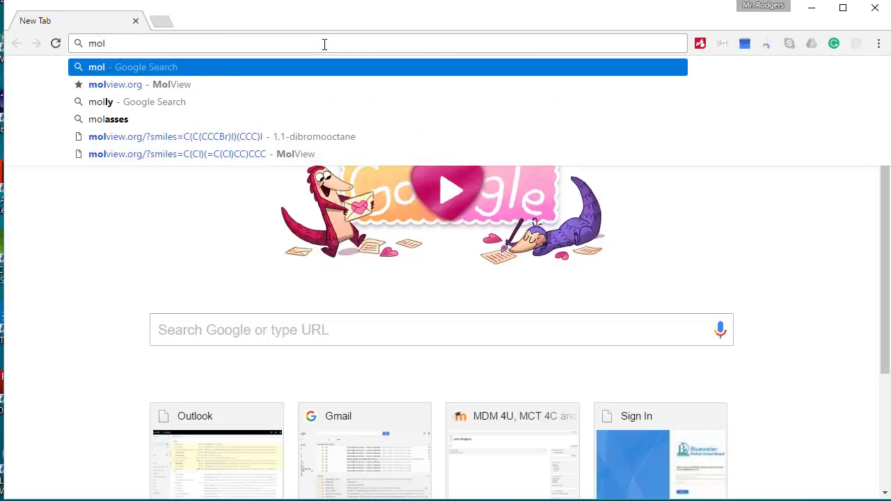
type("view.org")
key("Return")
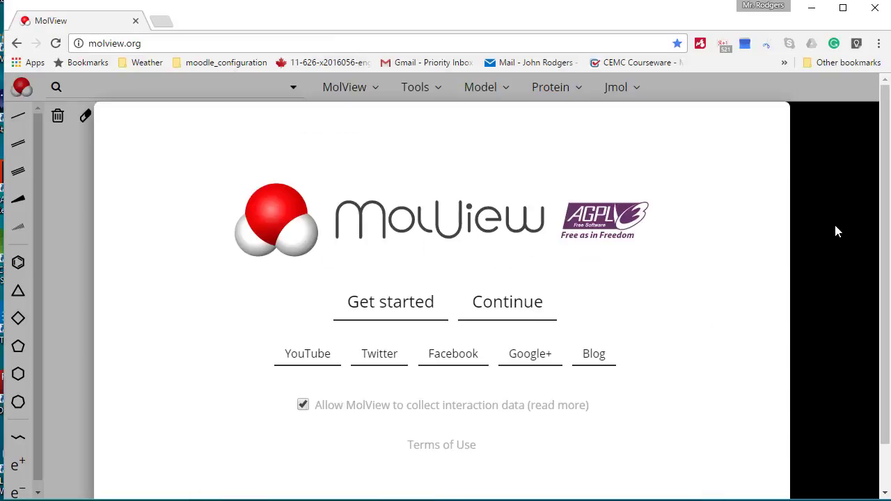
- Dismiss the MolView welcome screen to reveal the caffeine editor
left_click_drag(882, 224, 878, 246)
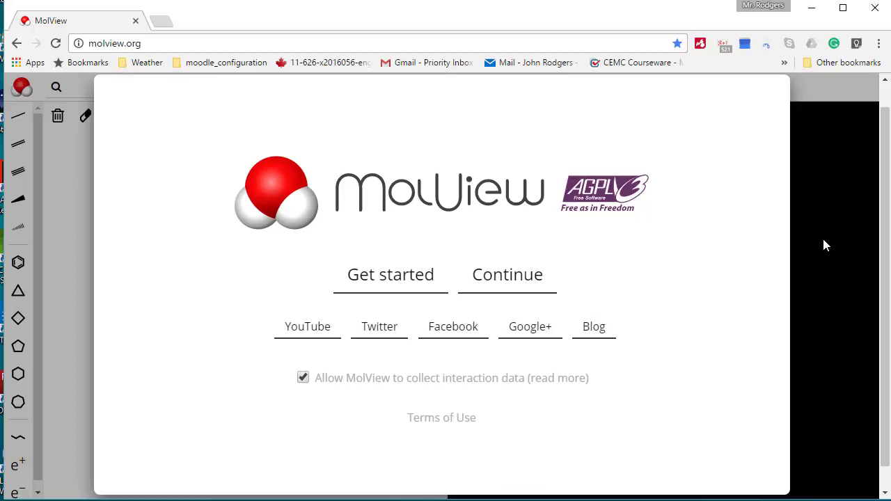
left_click(500, 277)
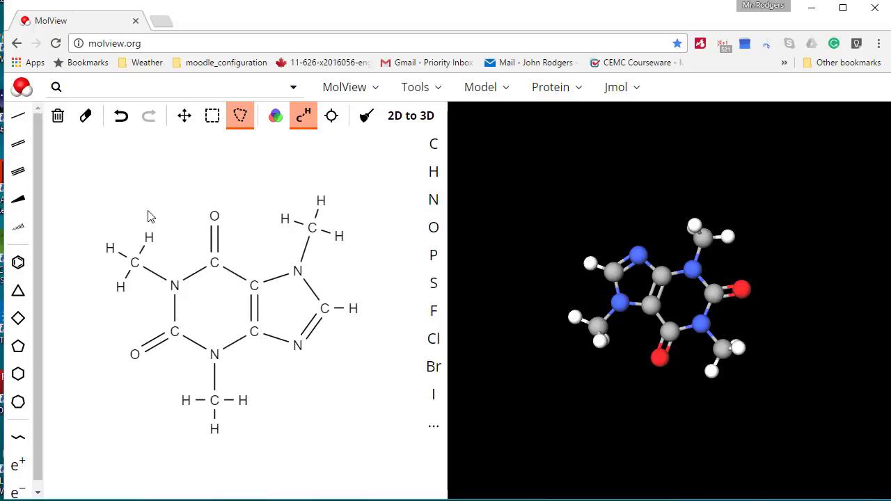
- Clear the caffeine sketch and draw a six-carbon ring of single bonds
left_click(57, 119)
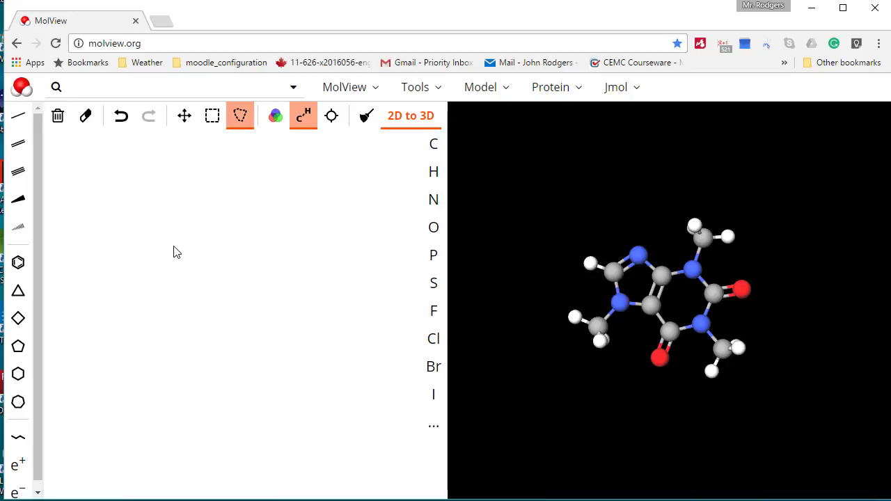
left_click(16, 118)
left_click(130, 264)
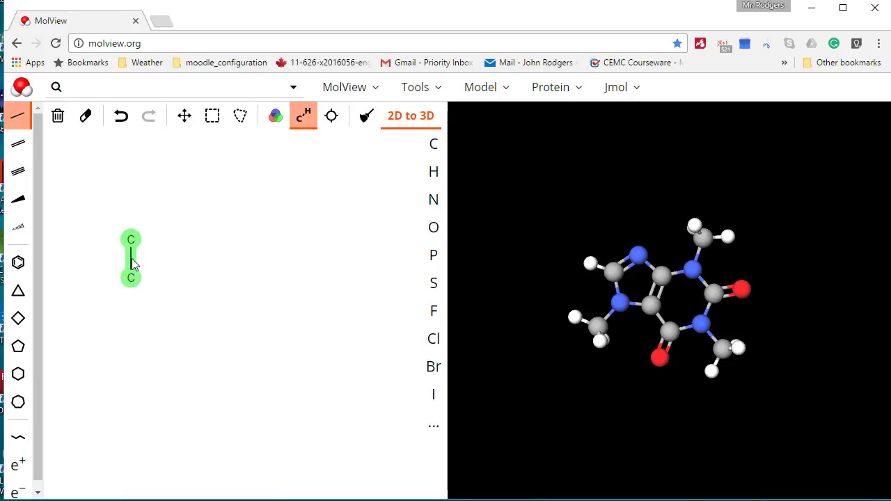
left_click(132, 241)
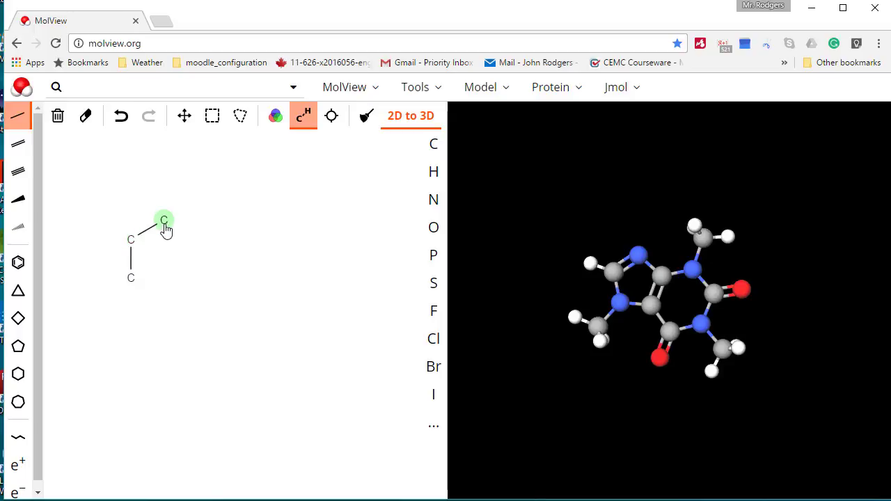
left_click(165, 222)
left_click(202, 244)
left_click_drag(202, 262, 133, 280)
left_click(197, 279)
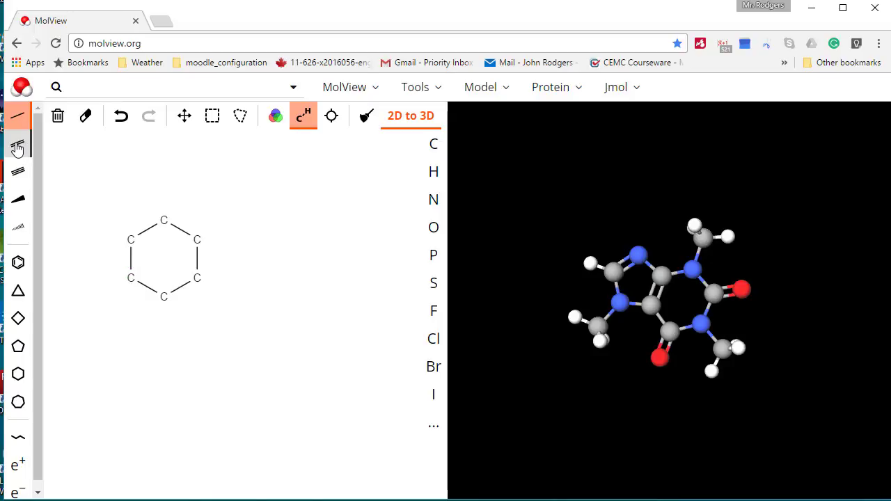
- Make the top-left, right-hand and bottom-left ring bonds double
left_click(21, 148)
left_click(146, 231)
left_click(197, 259)
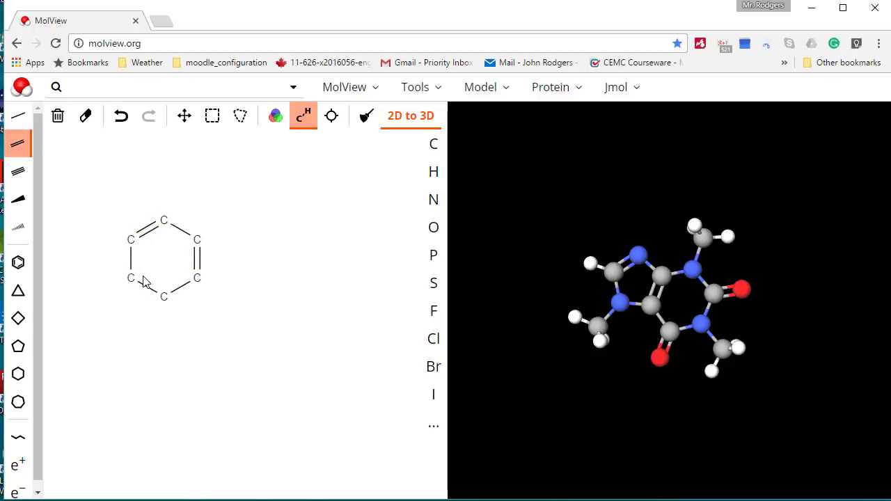
left_click(148, 287)
- Clean the benzene sketch, convert it to 3D, and rotate and zoom the model face-on
left_click(367, 119)
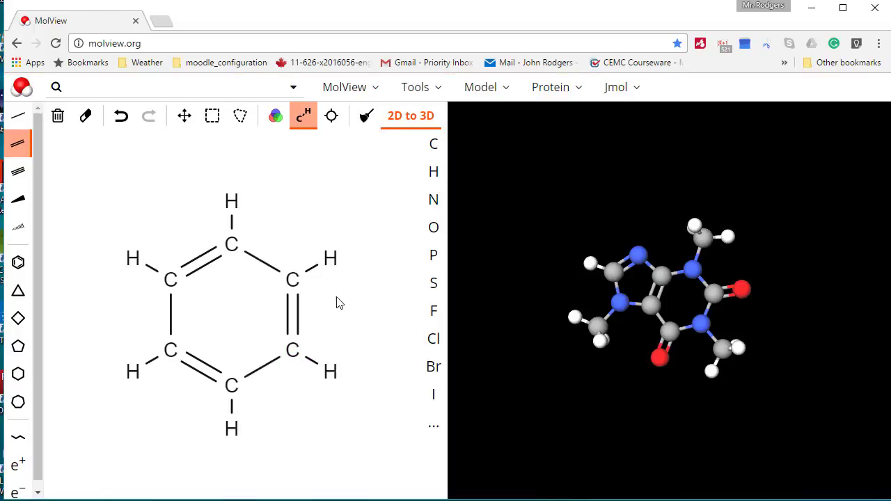
left_click(397, 124)
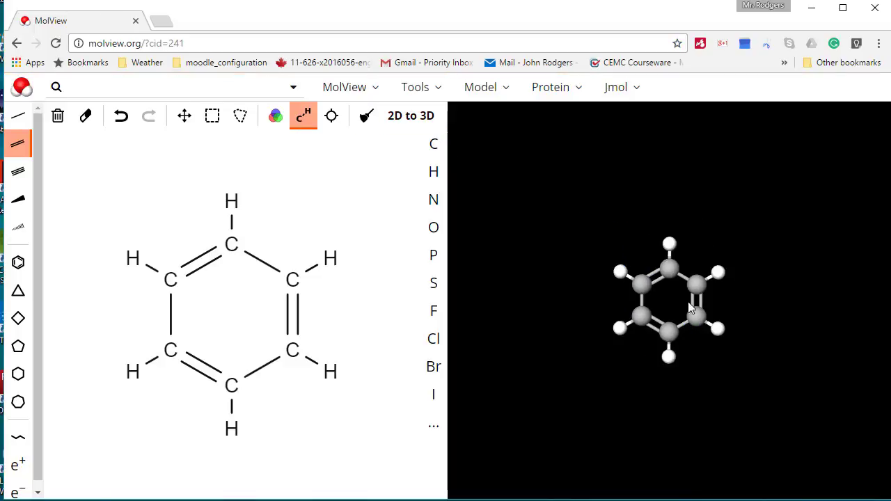
left_click_drag(679, 328, 652, 280)
scroll(664, 297, "up", 5)
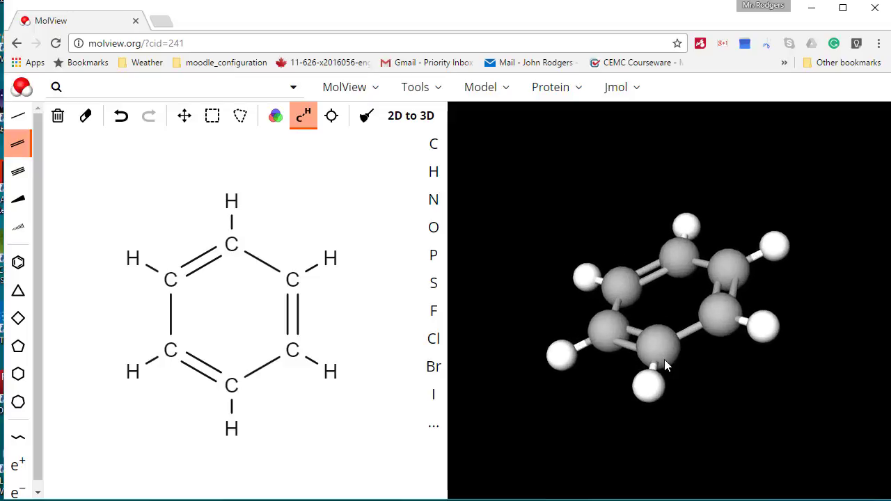
left_click_drag(595, 298, 589, 246)
left_click_drag(688, 376, 639, 269)
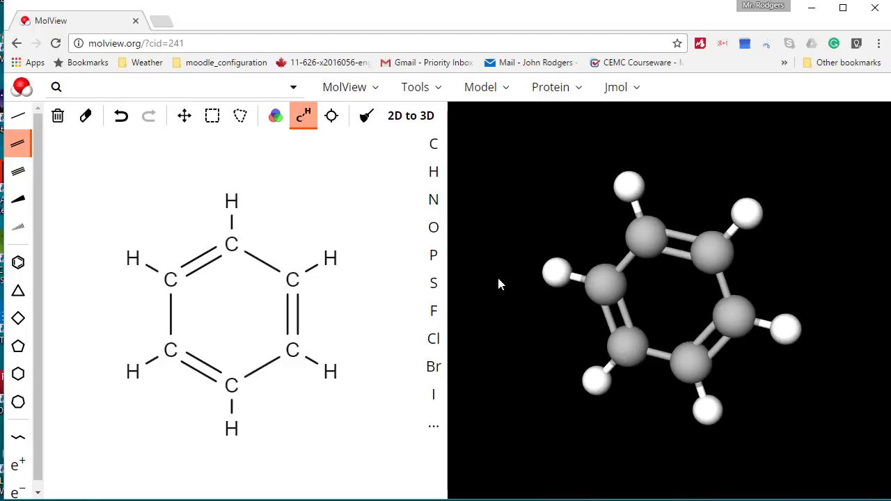
left_click(438, 90)
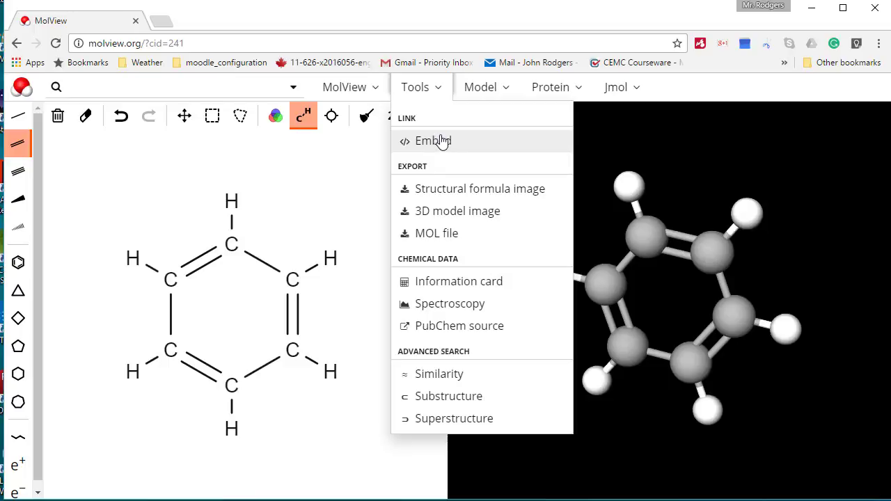
- Browse the 3D model display options
left_click(507, 93)
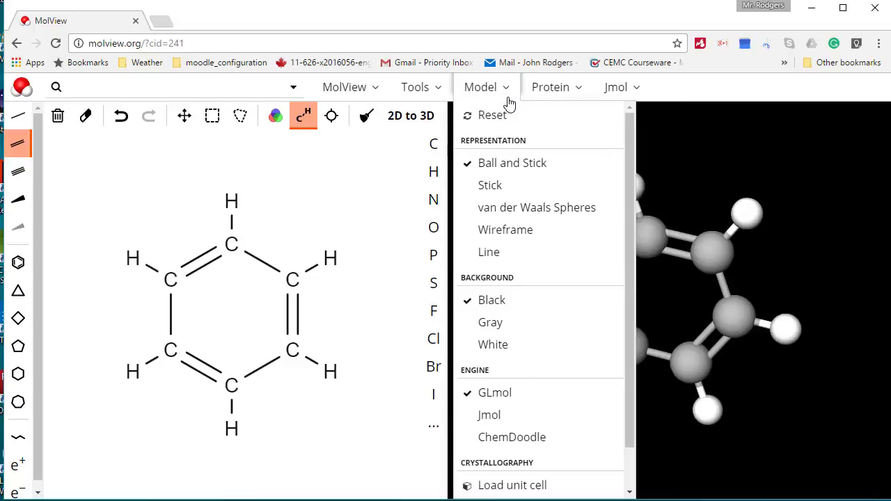
mouse_move(387, 101)
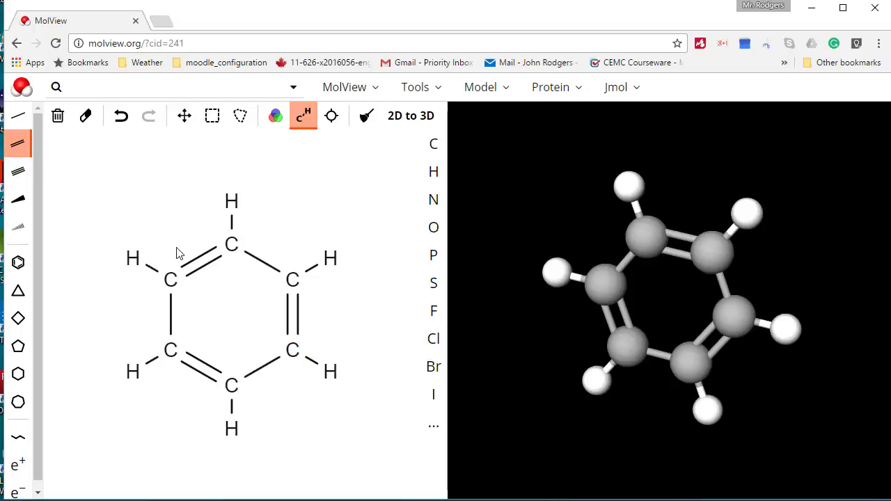
left_click(487, 96)
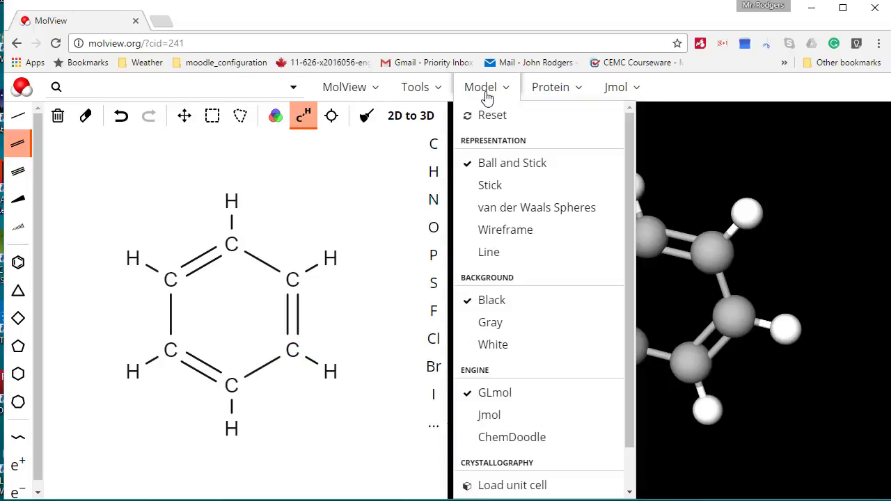
- Show benzene's information card (C6H6, 78.114 u), then return to the editor
left_click(425, 89)
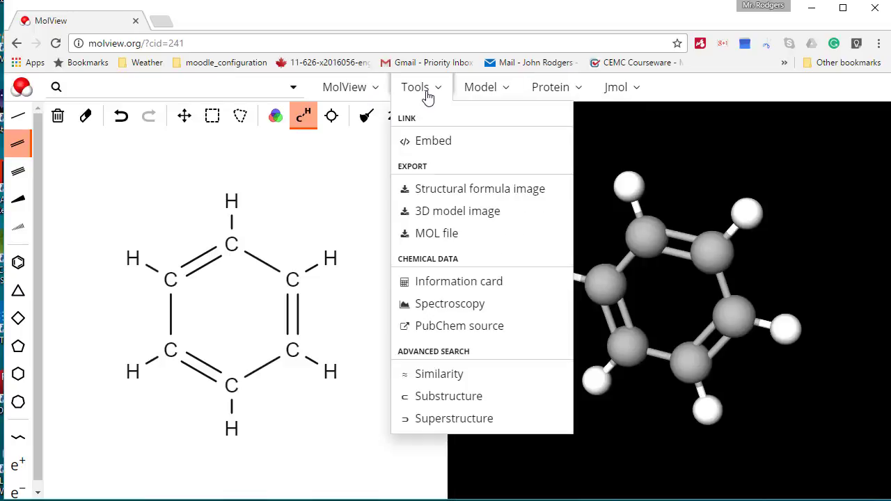
left_click(452, 281)
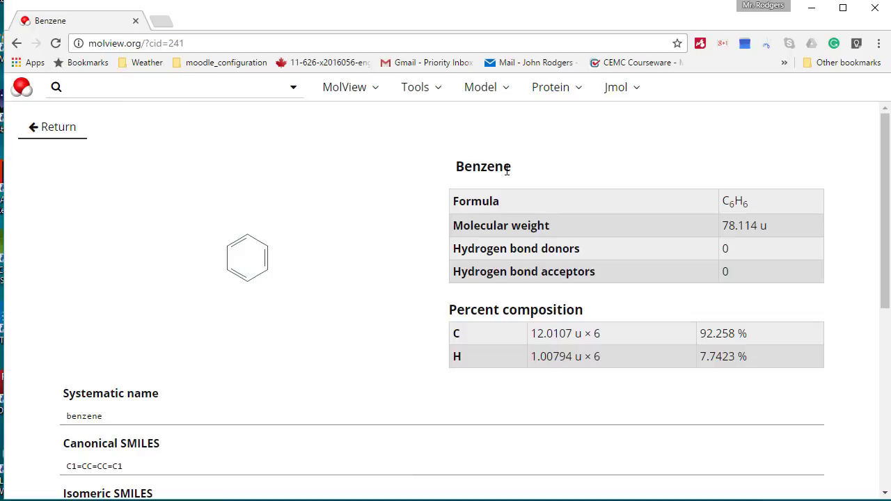
left_click(70, 134)
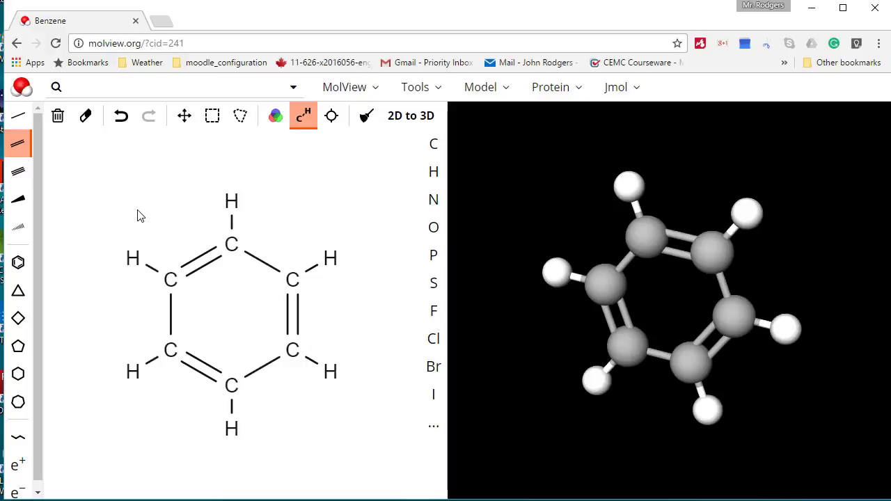
- Turn the ring's top hydrogen into carbon, extend a second carbon, and clean the ethyl layout
left_click(18, 115)
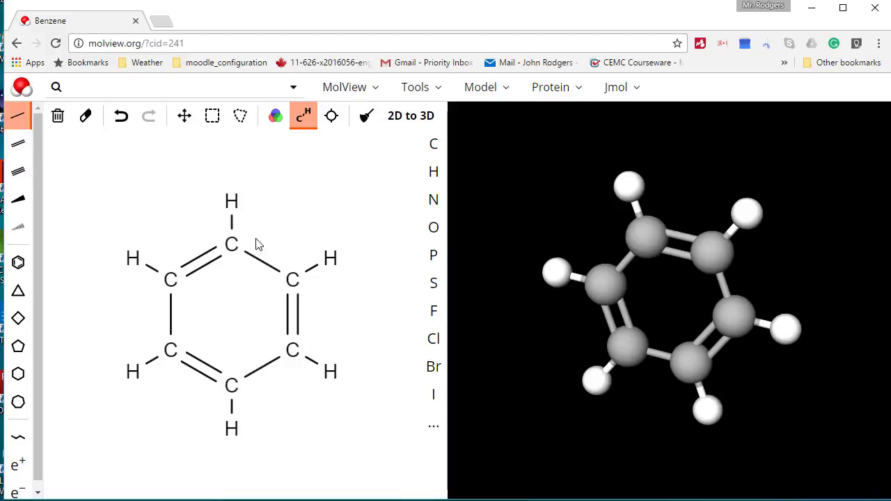
left_click(233, 204)
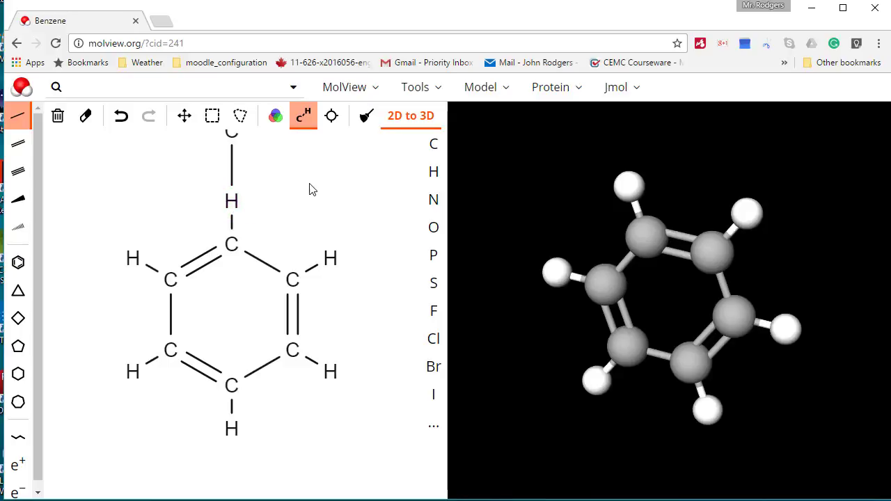
left_click(365, 116)
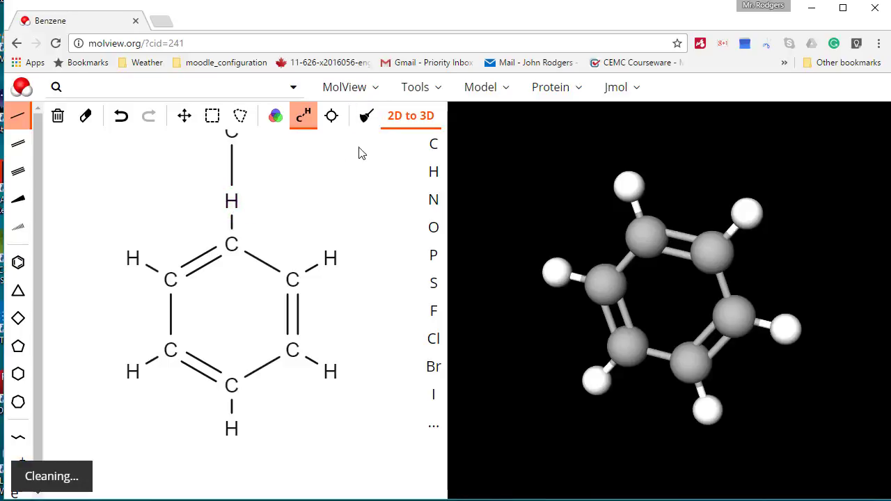
left_click(122, 120)
left_click(122, 120)
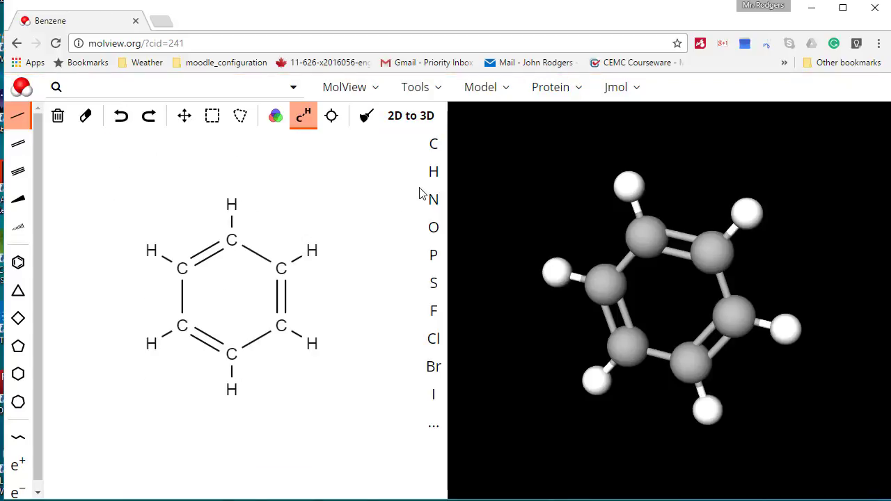
left_click(434, 143)
left_click(233, 205)
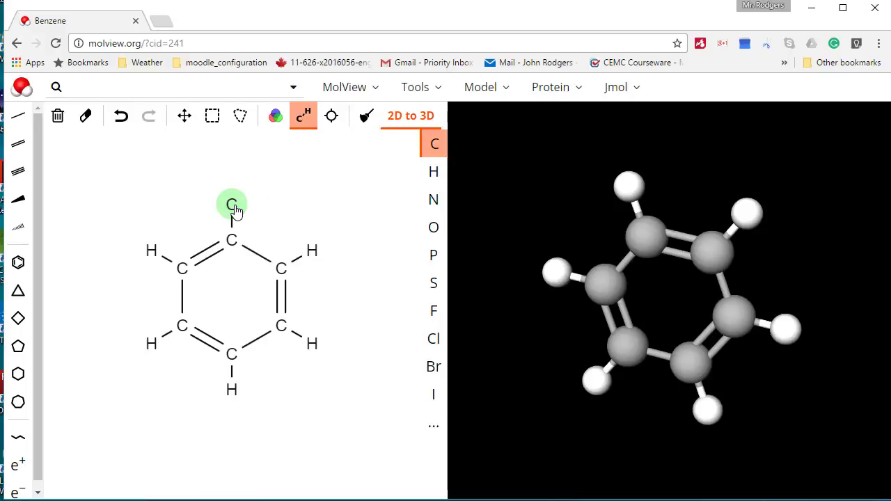
left_click_drag(235, 208, 330, 209)
left_click(367, 117)
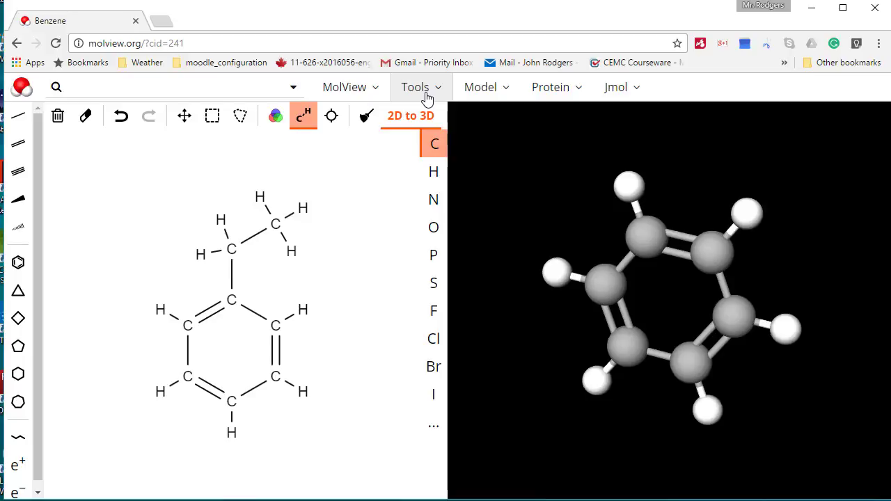
- Generate the ethylbenzene 3D model from the sketch and rotate it to inspect
left_click(402, 124)
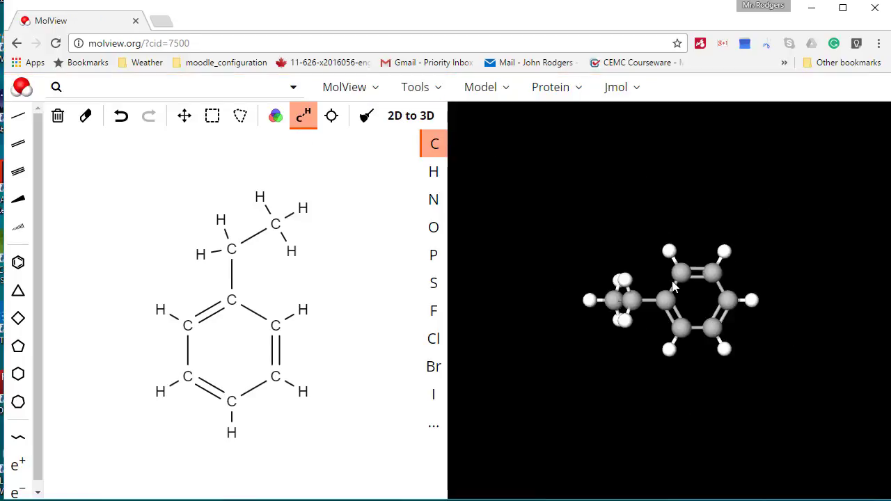
left_click_drag(632, 183, 657, 308)
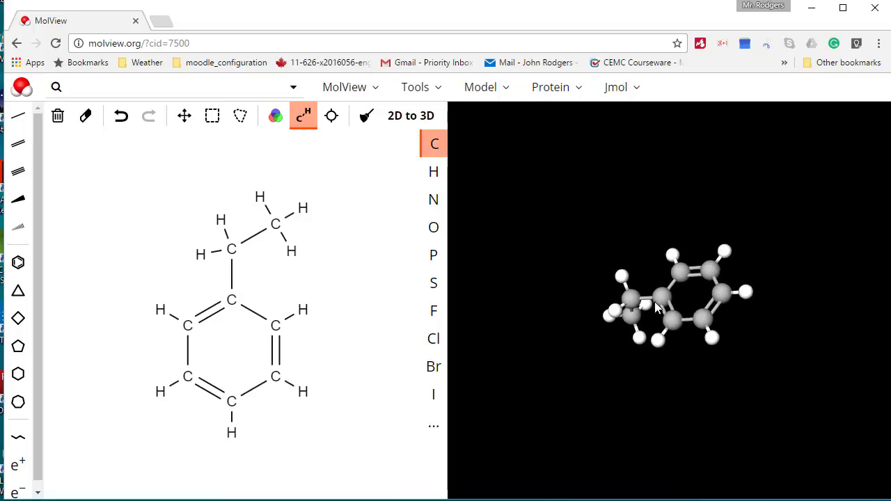
left_click_drag(710, 314, 700, 255)
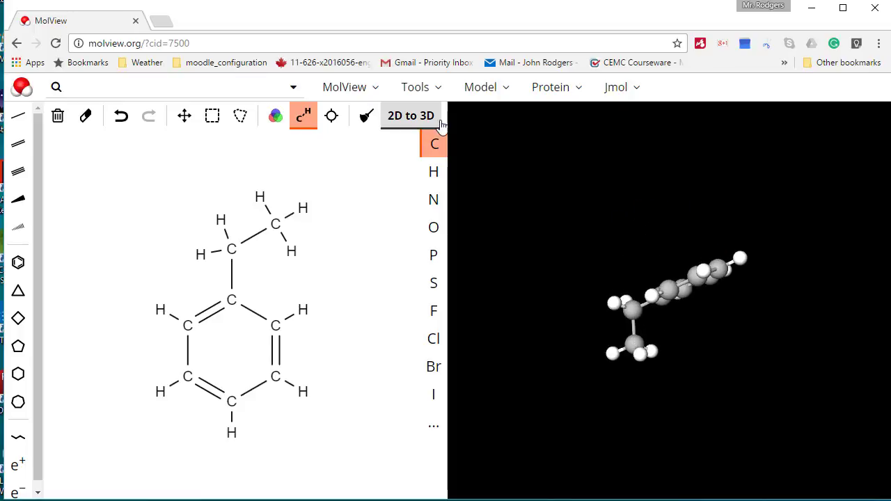
left_click(372, 94)
left_click(487, 89)
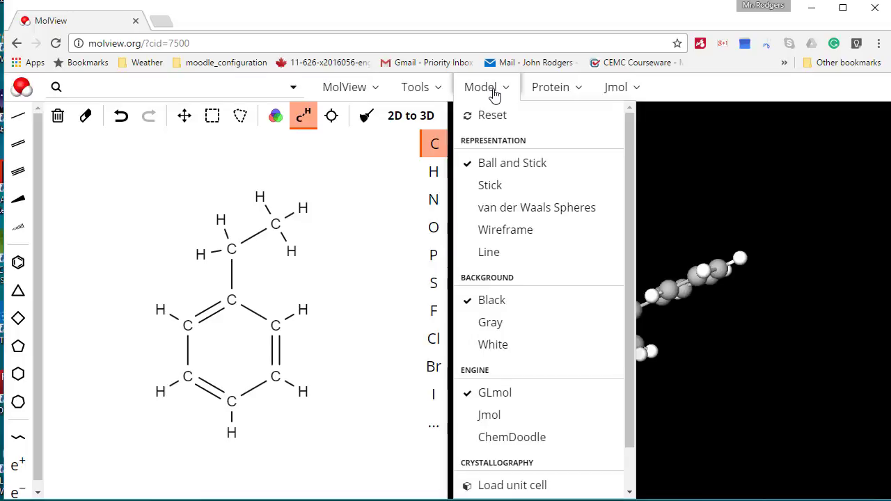
left_click(422, 91)
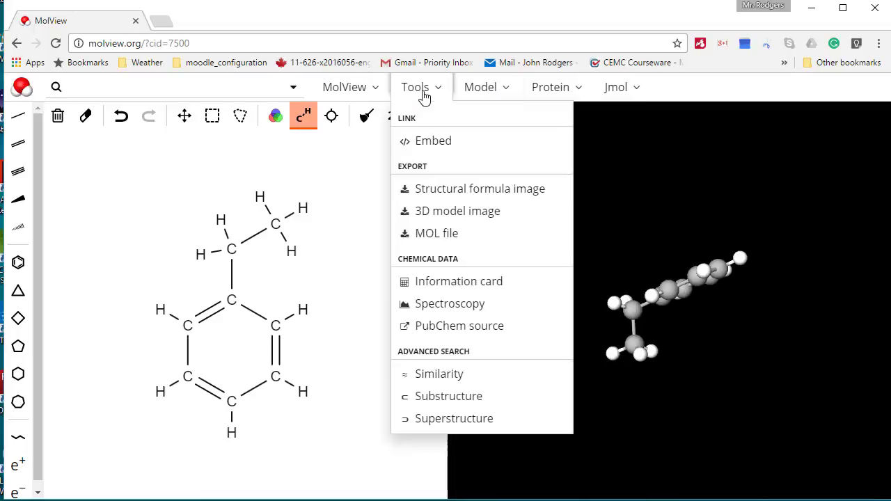
left_click(463, 285)
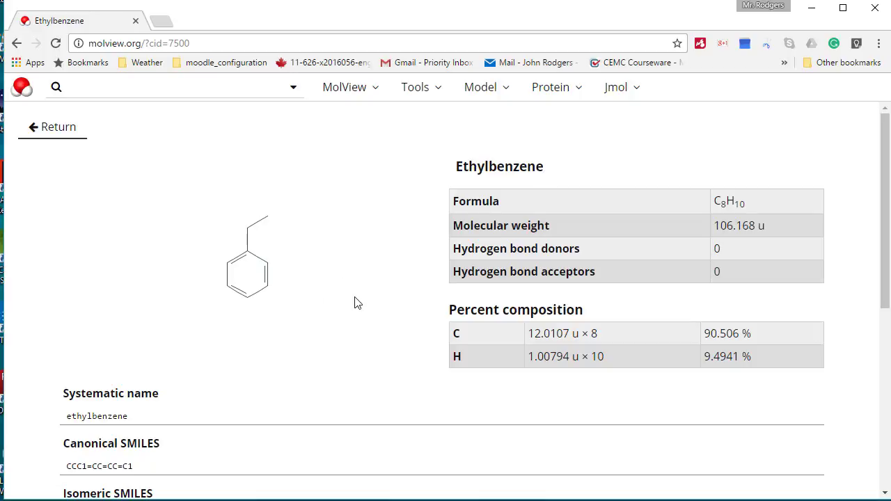
left_click(56, 128)
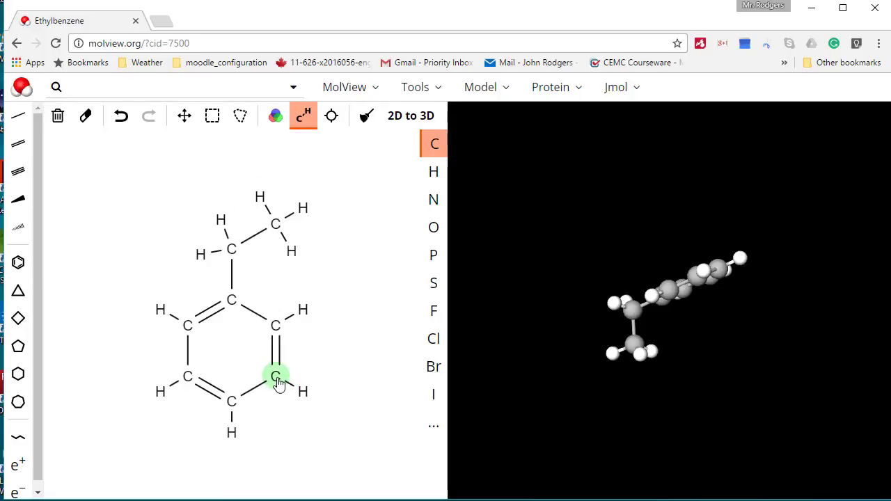
- Attach a methyl carbon to the lower-right ring carbon, meta to ethyl, and clean the layout
left_click_drag(279, 385, 304, 392)
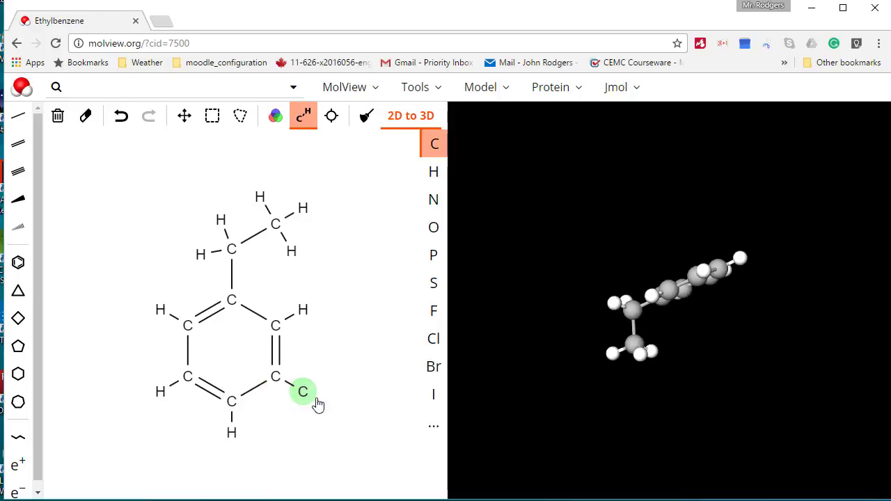
left_click(367, 117)
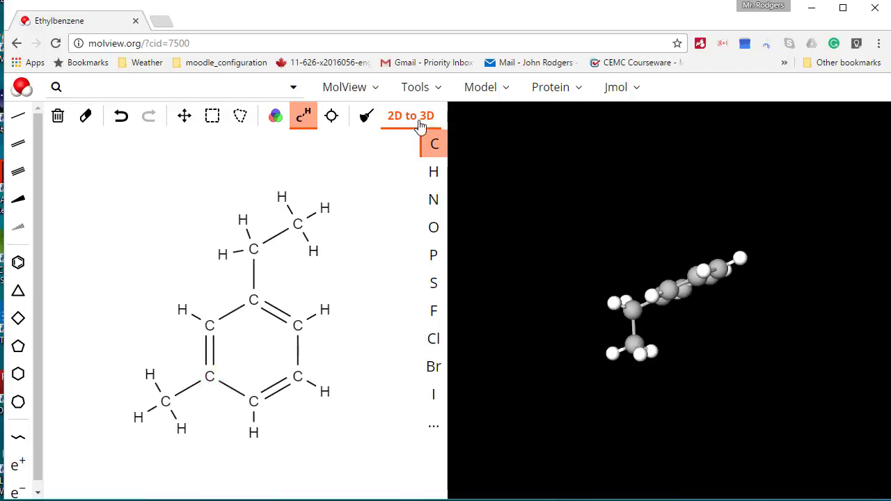
left_click(428, 90)
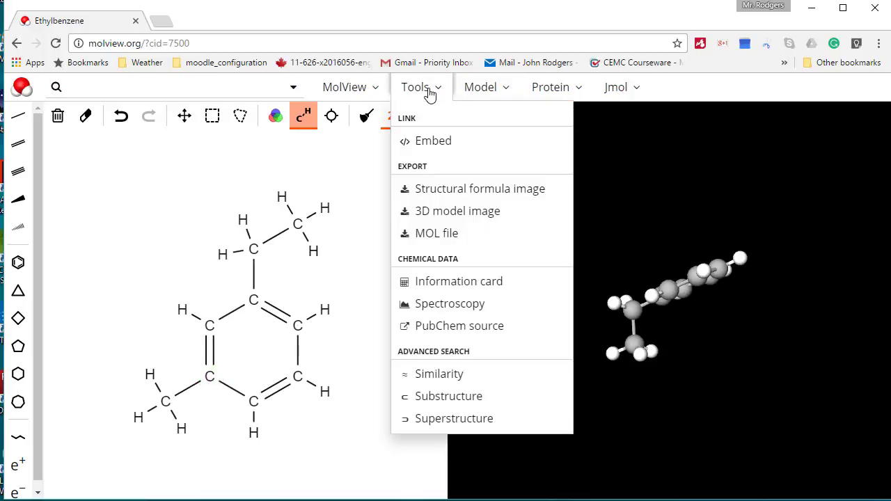
left_click(459, 282)
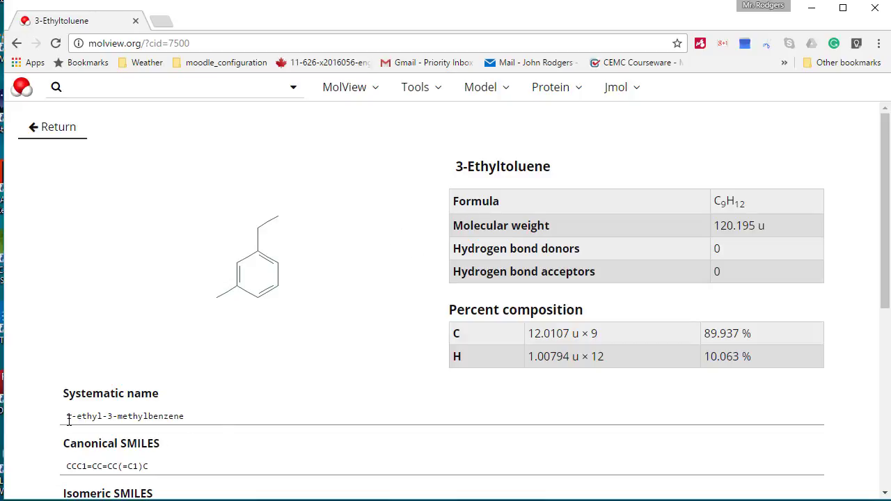
left_click_drag(68, 420, 189, 425)
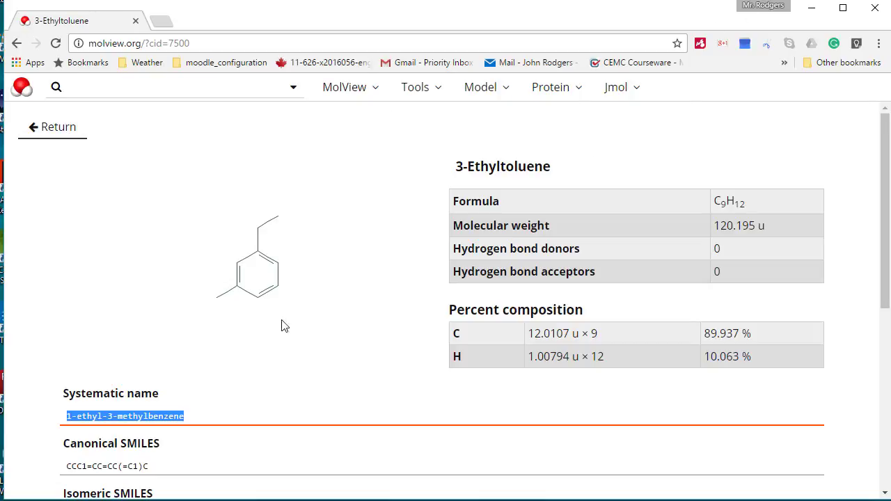
left_click(196, 414)
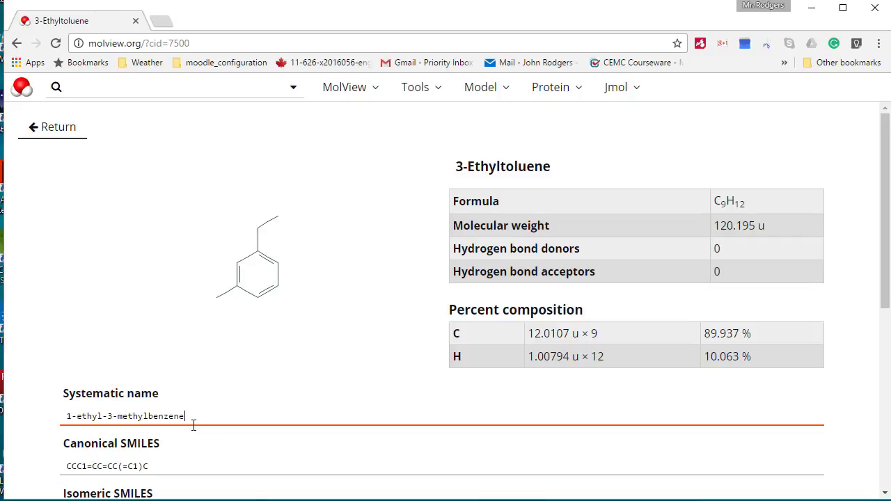
left_click(67, 139)
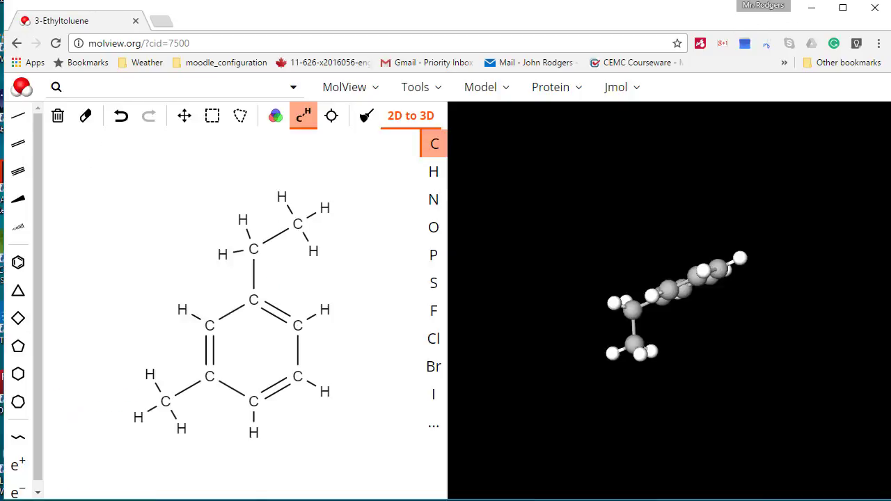